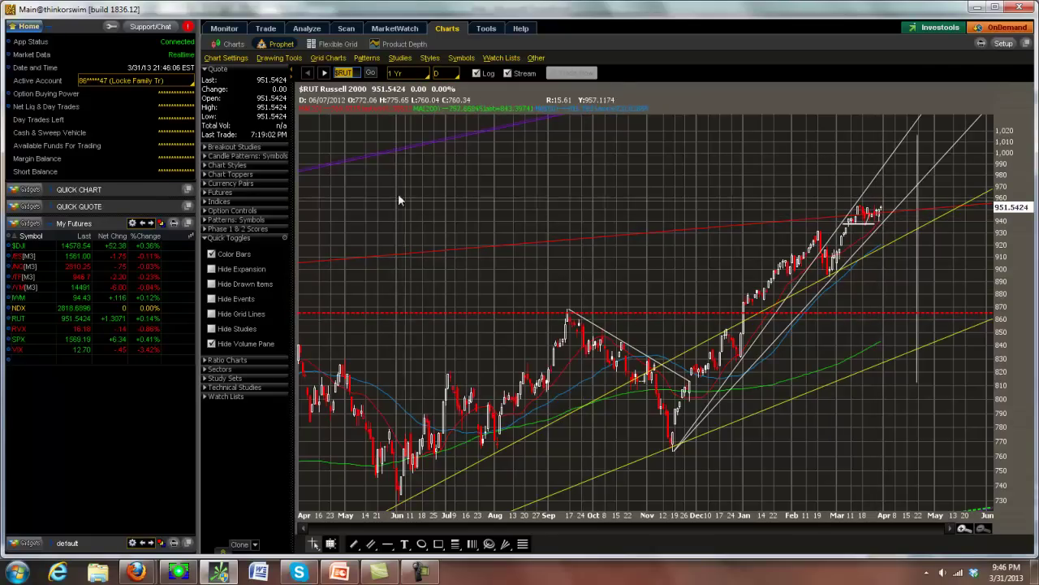
Load the $SPX chart and draw a near-horizontal line at the red price level
type("SPX")
key("Return")
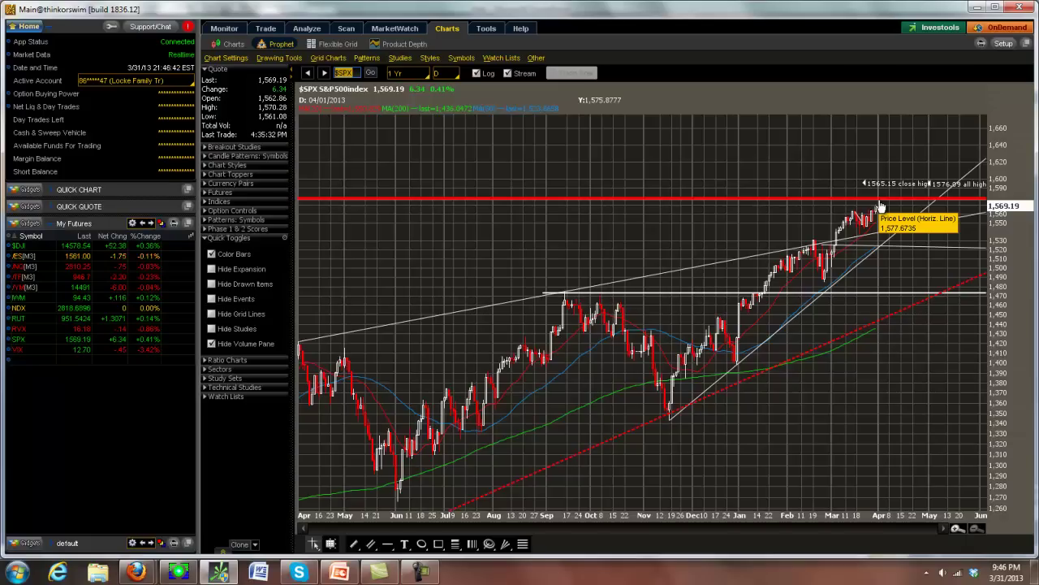
mouse_move(881, 205)
left_mouse_down()
mouse_move(875, 242)
mouse_move(852, 248)
mouse_move(885, 211)
left_mouse_up()
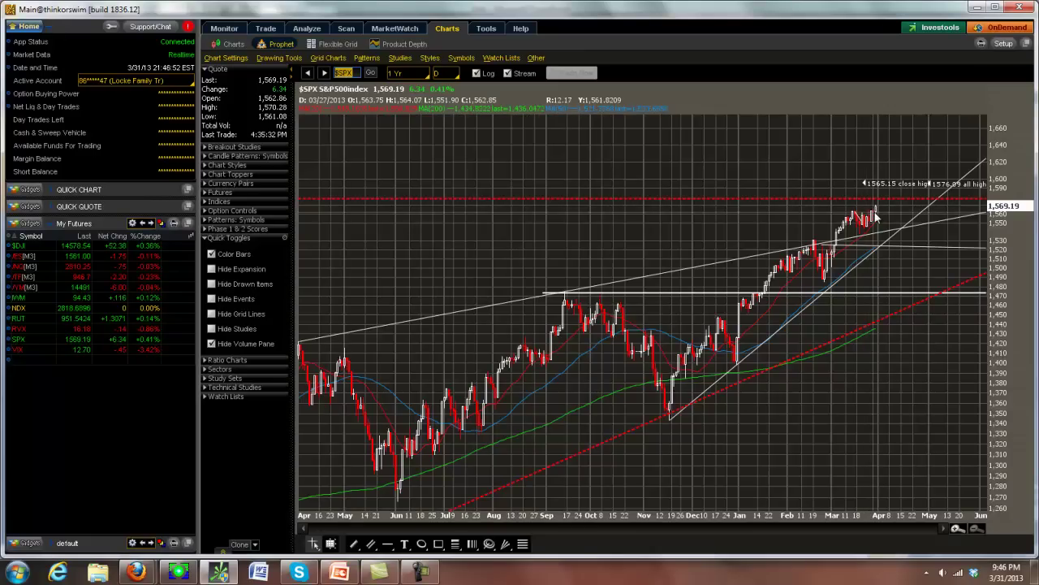
Step through the $DJI and $NDX charts, ending back on the Dow Jones chart
left_click(324, 73)
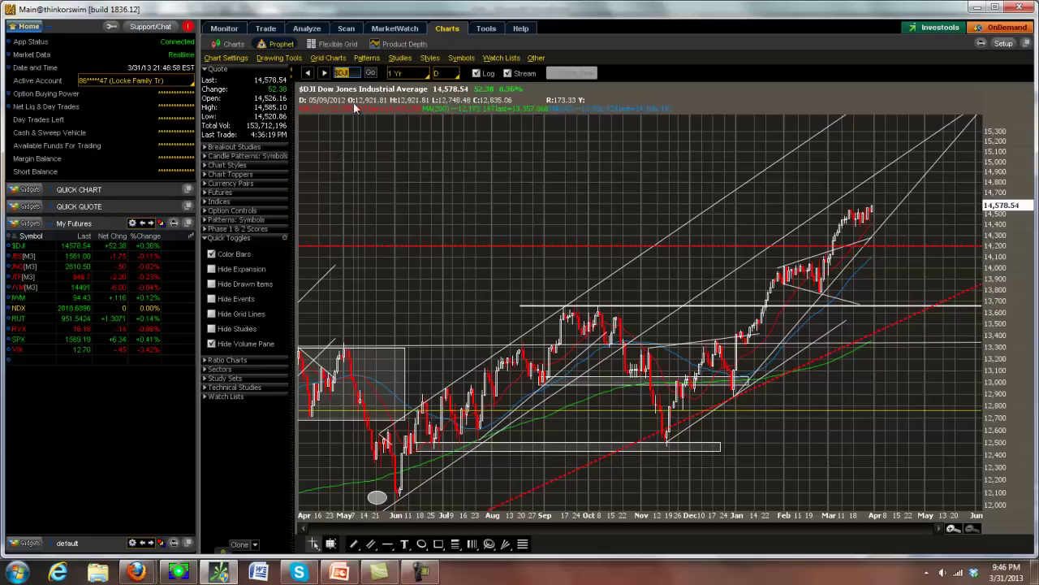
left_click(323, 73)
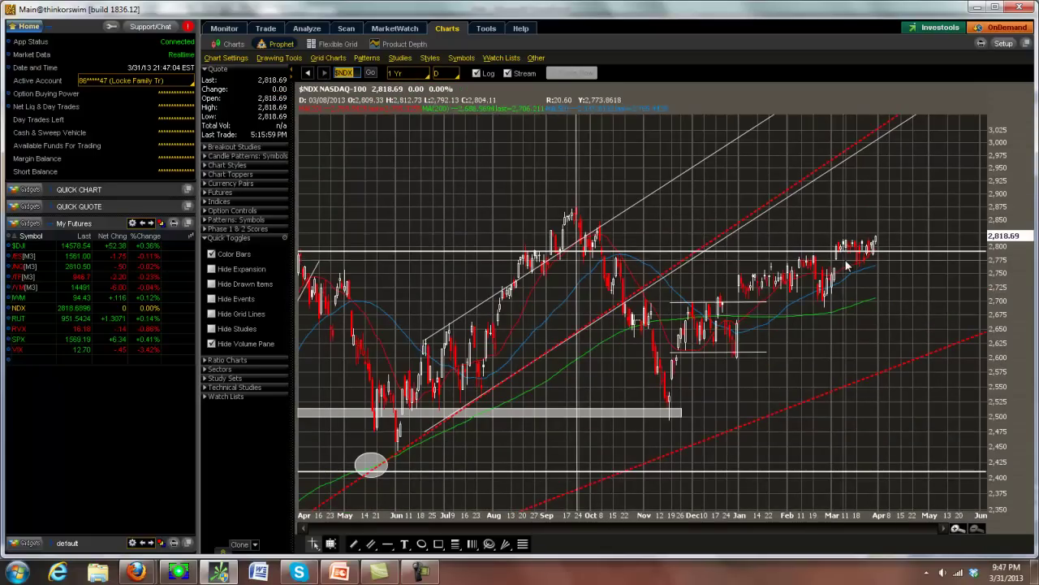
left_click(308, 73)
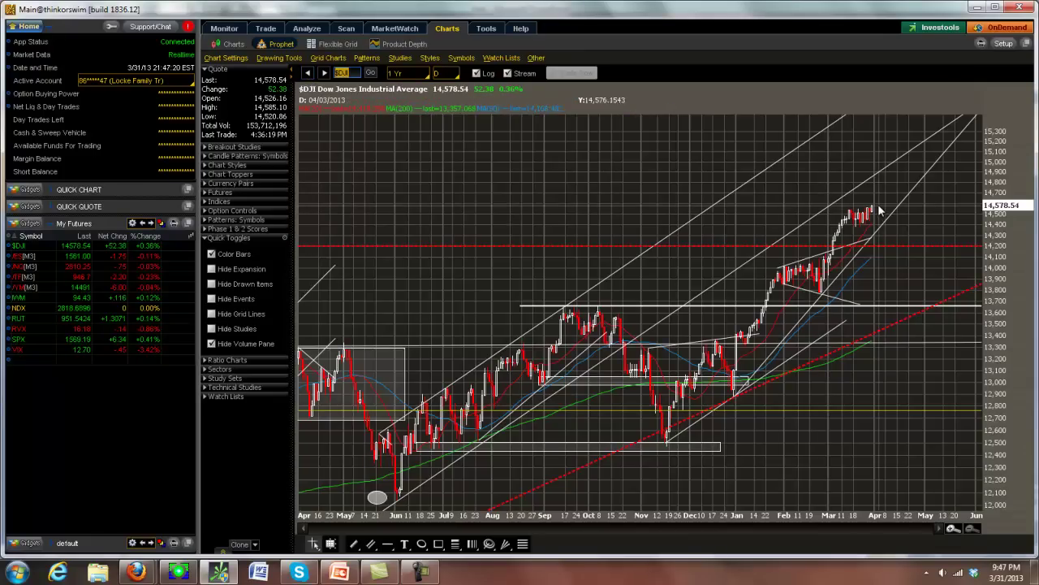
Step forward from $DJI back to the annotated $SPX chart
left_click(307, 73)
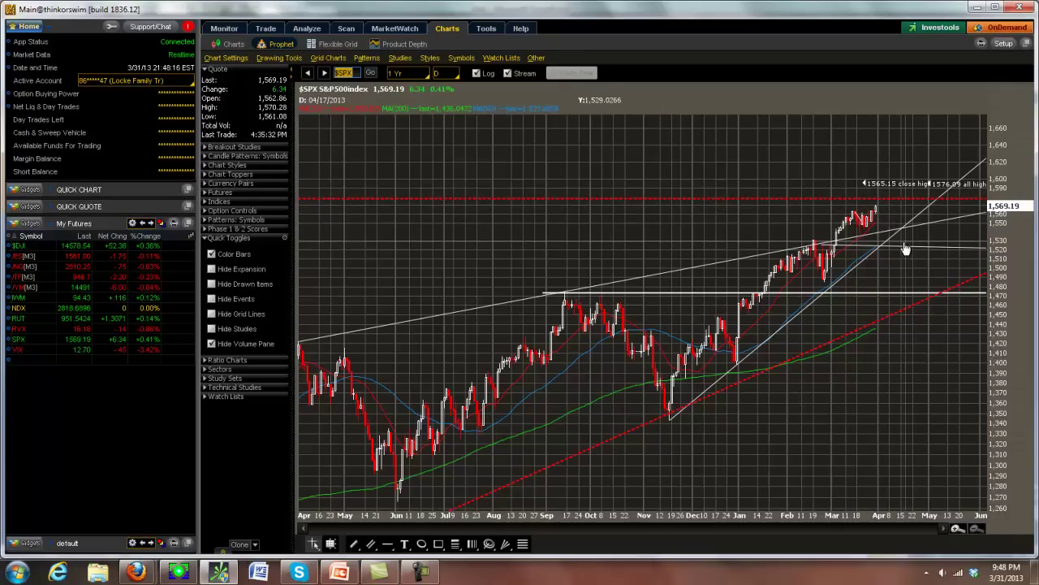
Step back through the $DJI chart to the Nasdaq-100 ($NDX) chart
left_click(306, 72)
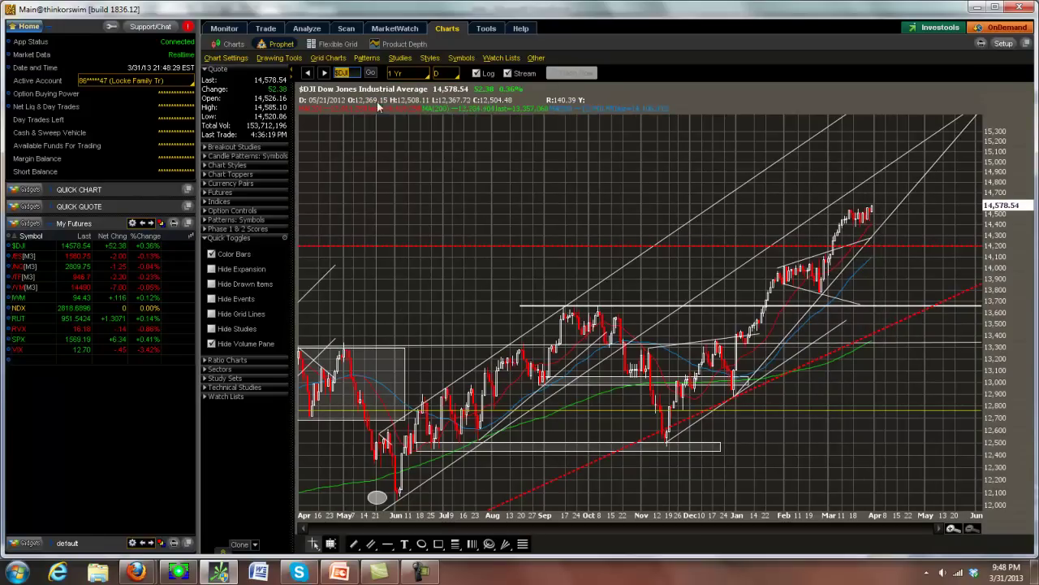
left_click(309, 74)
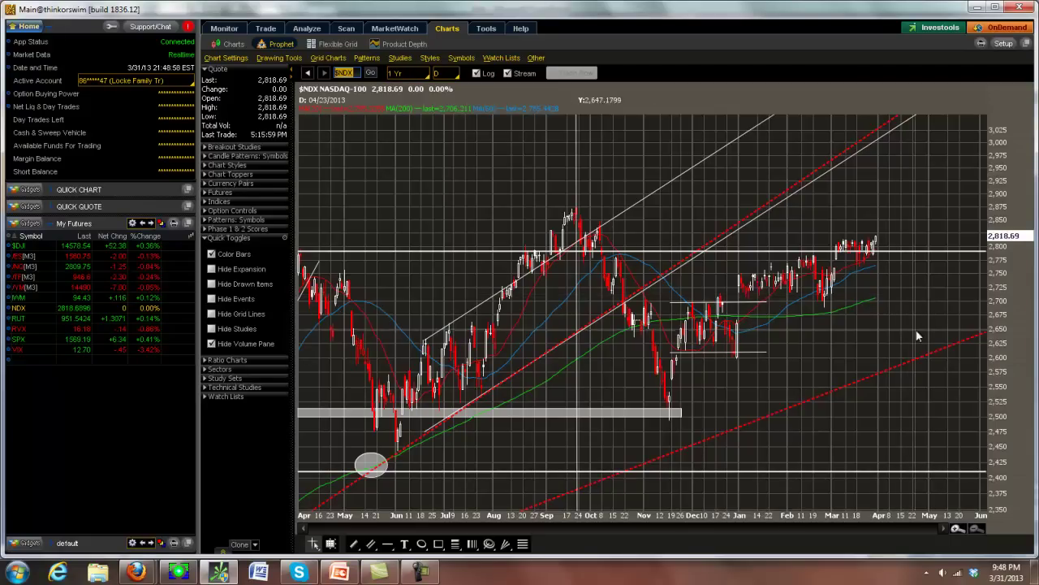
Load the $RUT chart, then switch to OptionVue 7's RUT options matrix
left_click(308, 74)
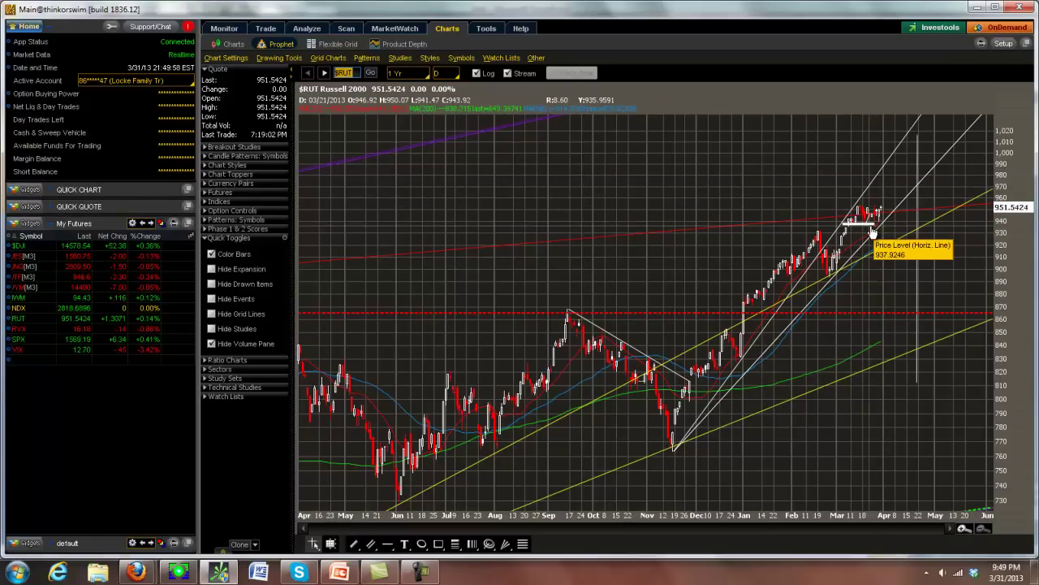
left_click(180, 573)
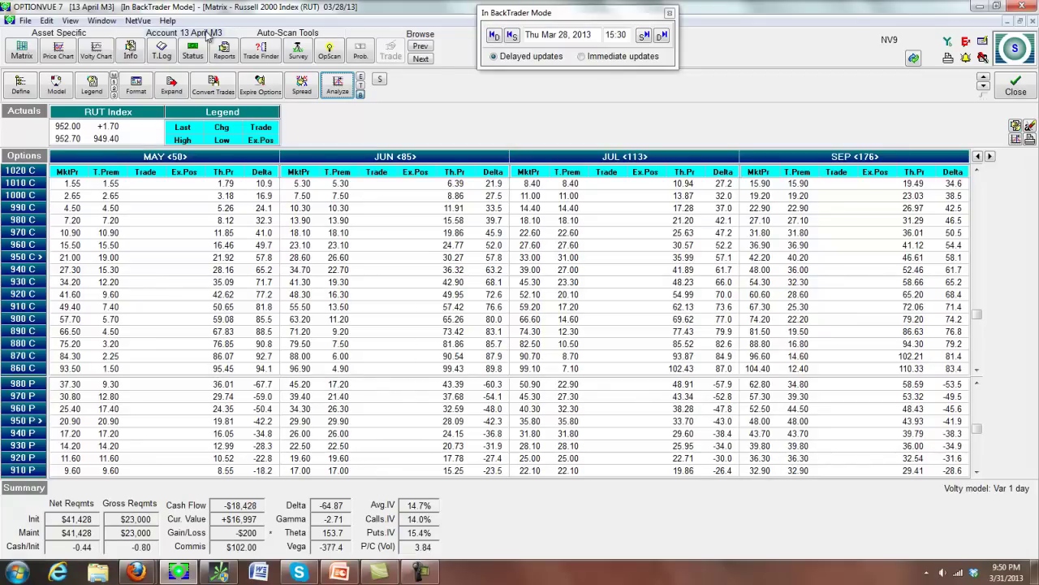
left_click(165, 51)
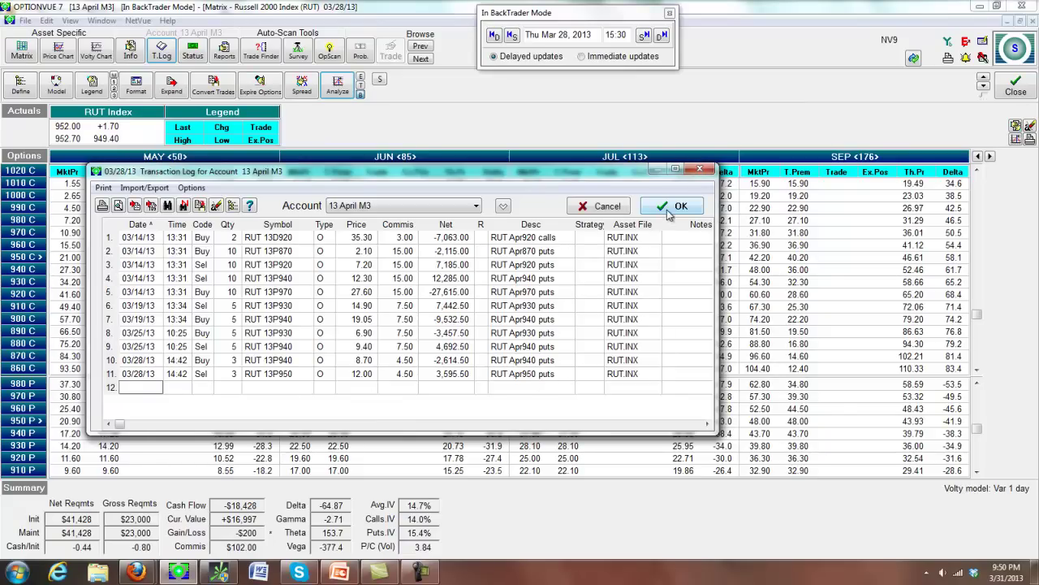
left_click(673, 205)
Shift the RUT matrix back one month to show the APR expiration
left_click(978, 157)
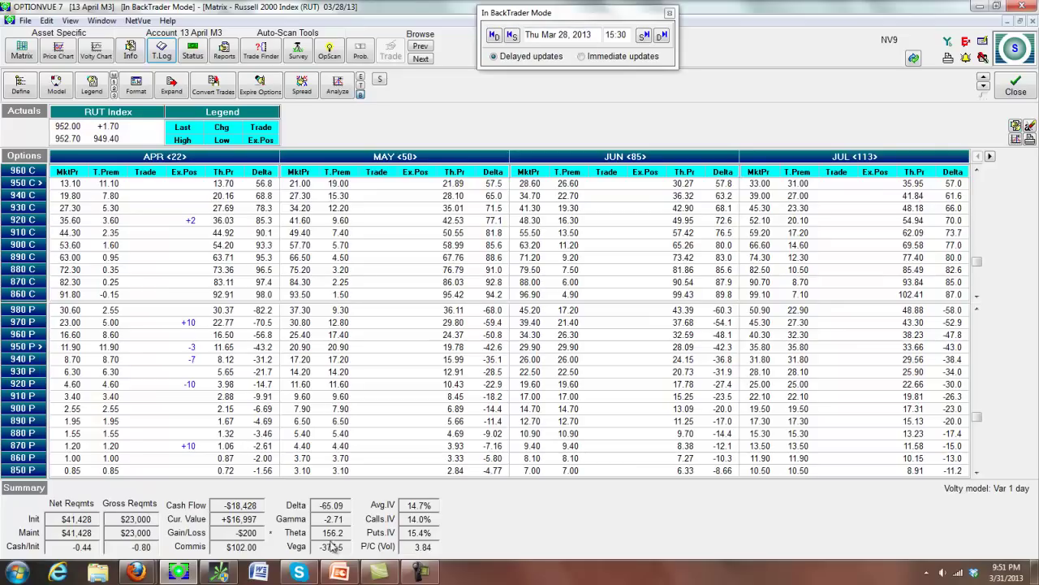
left_click(336, 88)
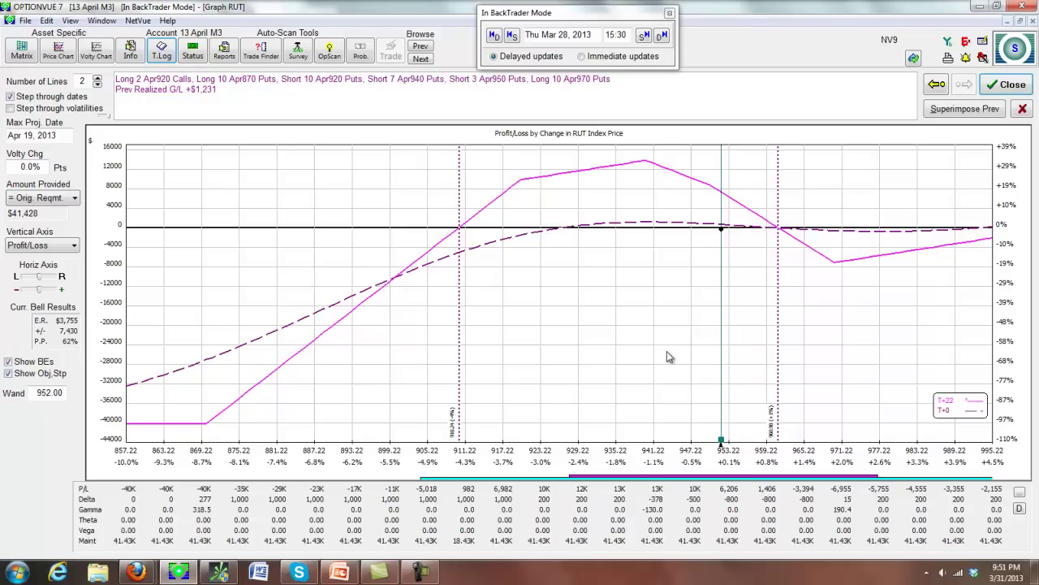
left_click(1007, 85)
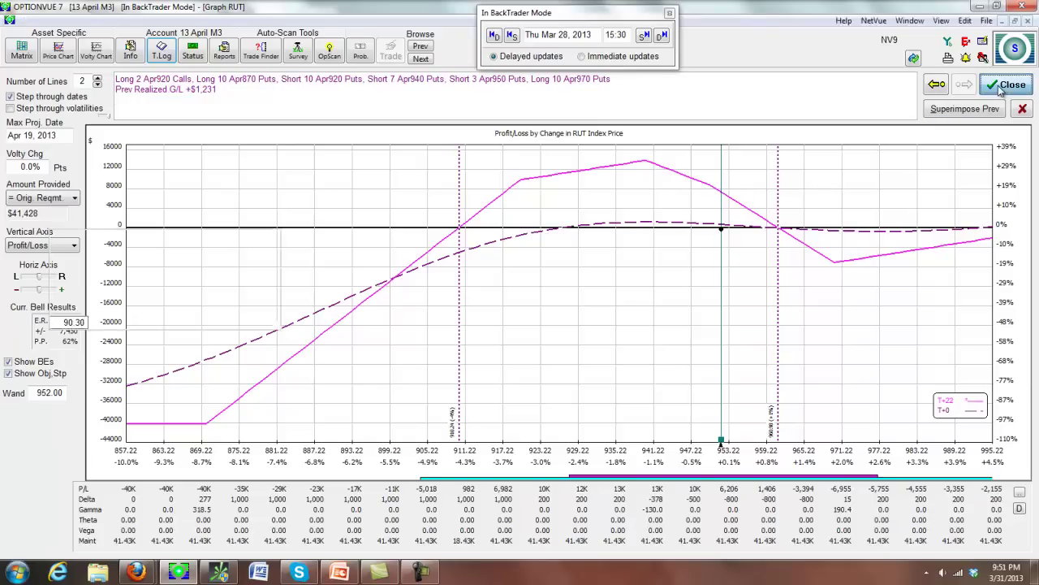
Load the 13 April BB account and review its butterfly's profit/loss graph
left_click(172, 34)
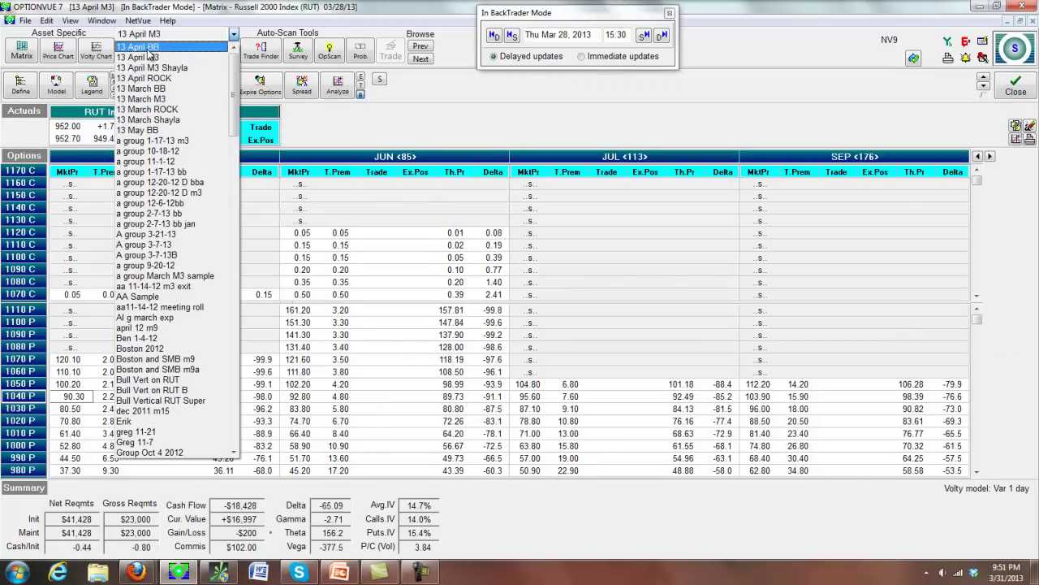
left_click(149, 47)
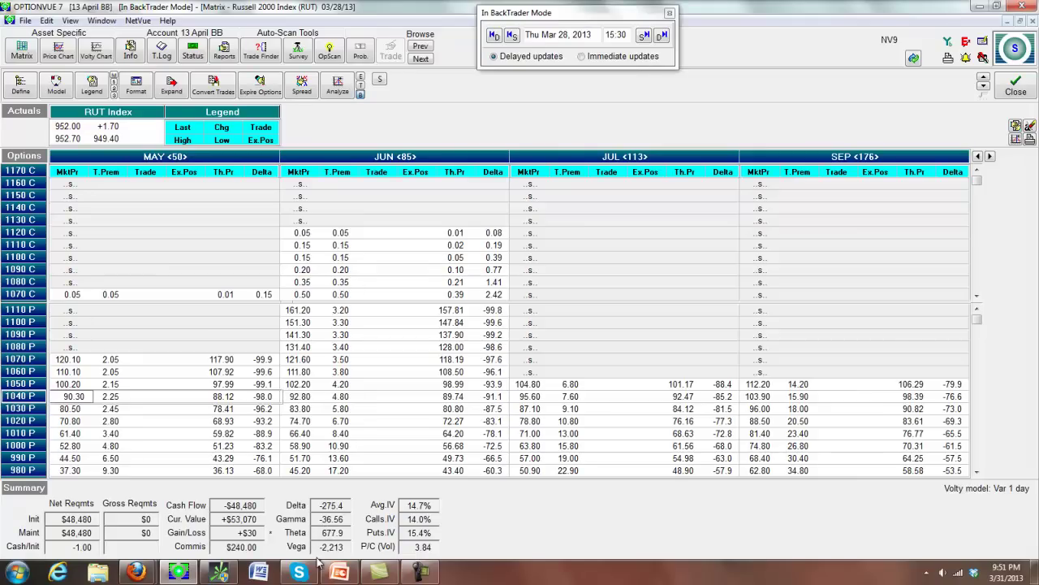
left_click(339, 87)
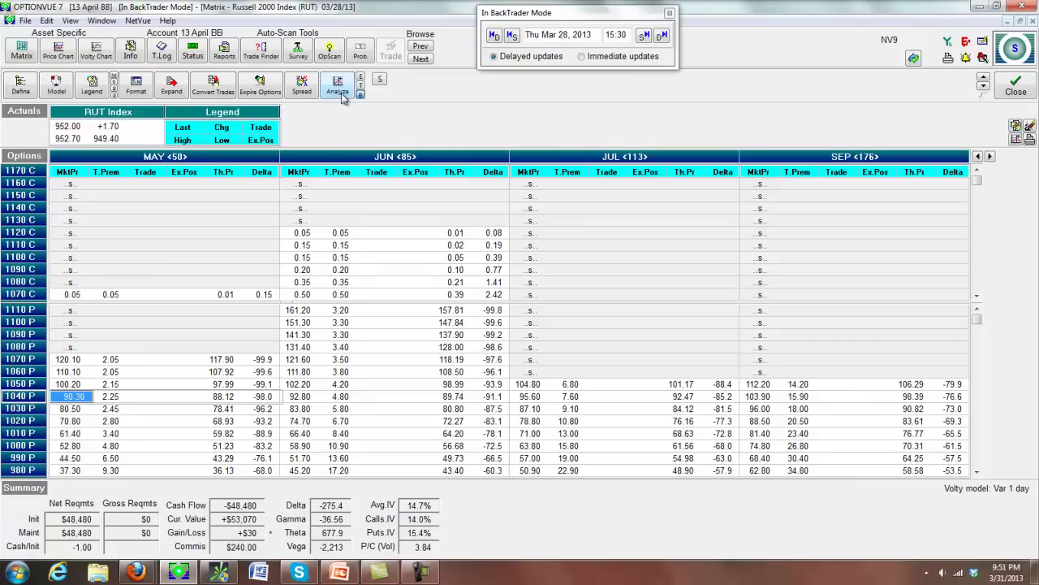
left_click(339, 88)
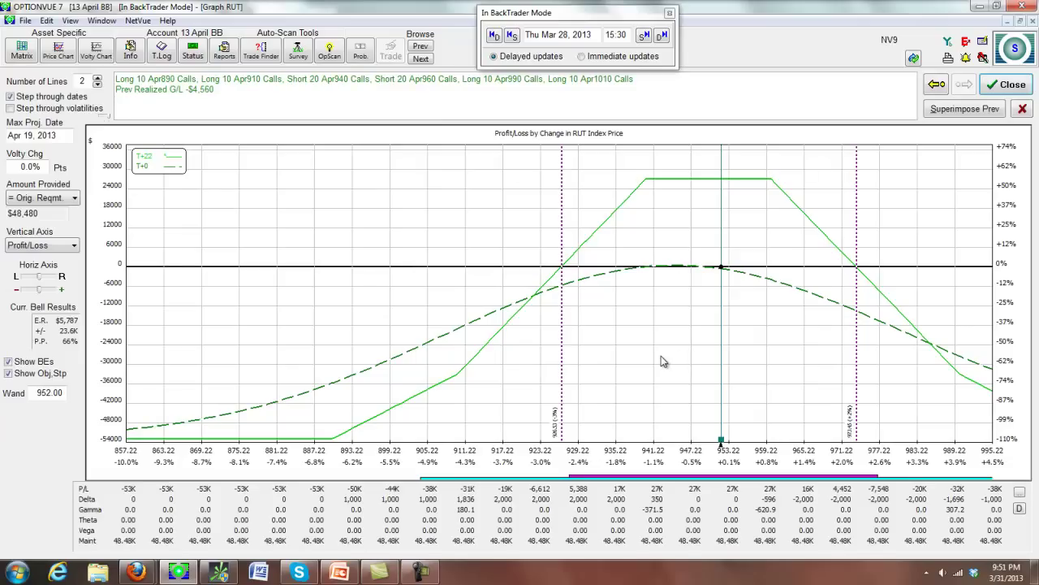
left_click(1004, 86)
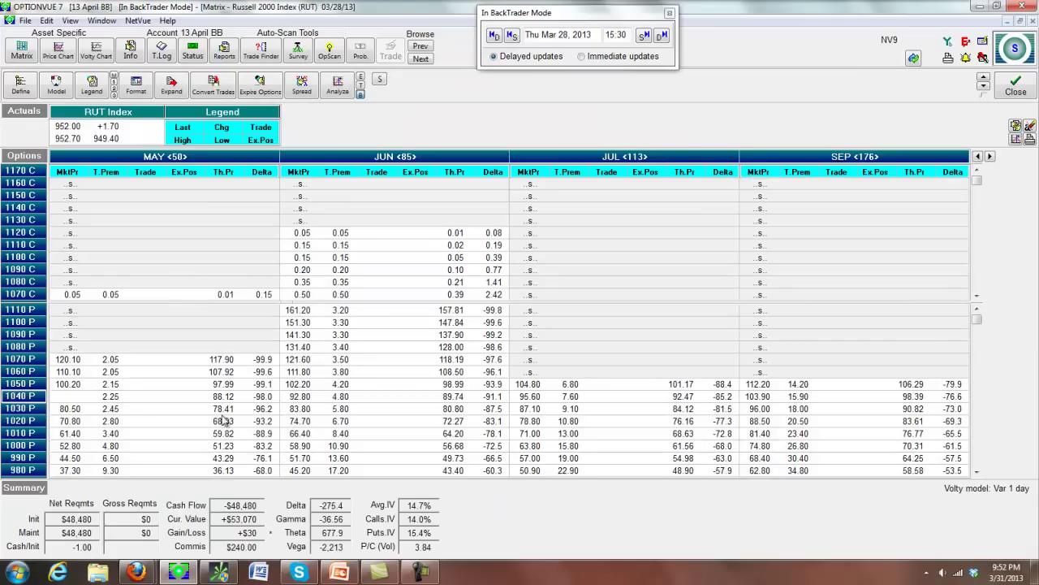
Bring the APR expiration into the matrix and pull down the account list
left_click(977, 156)
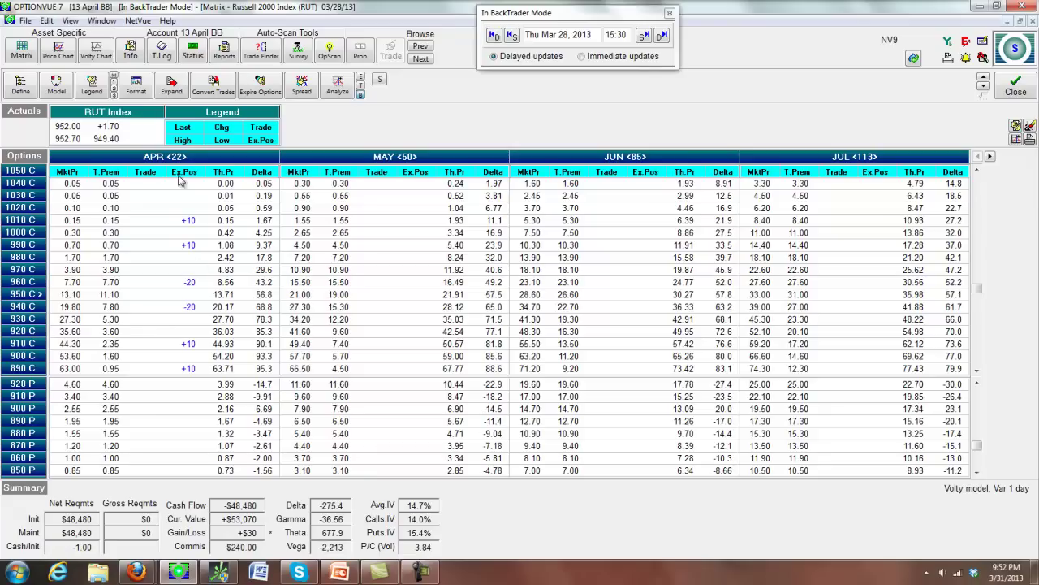
left_click(195, 36)
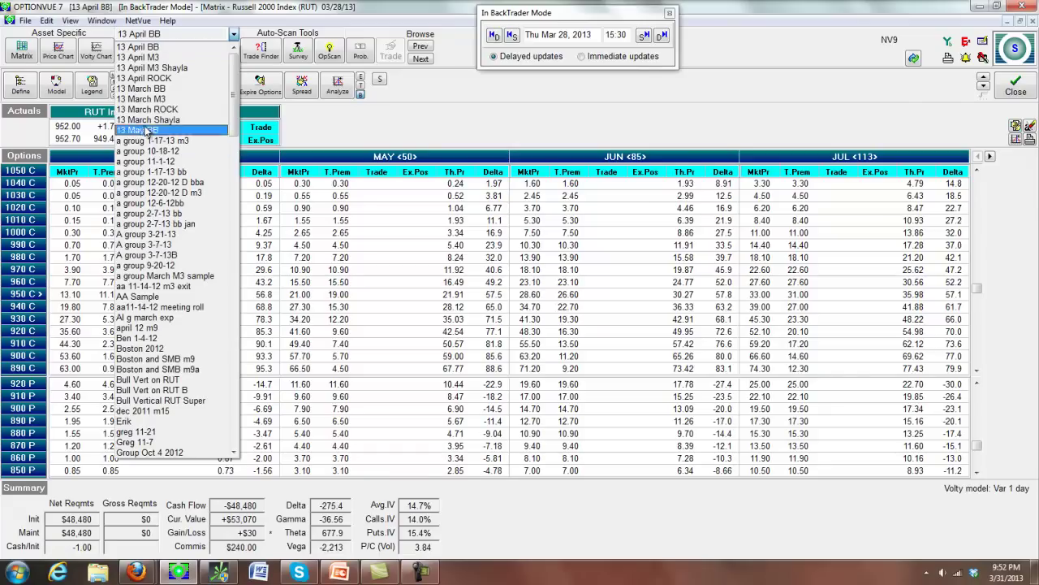
left_click(140, 79)
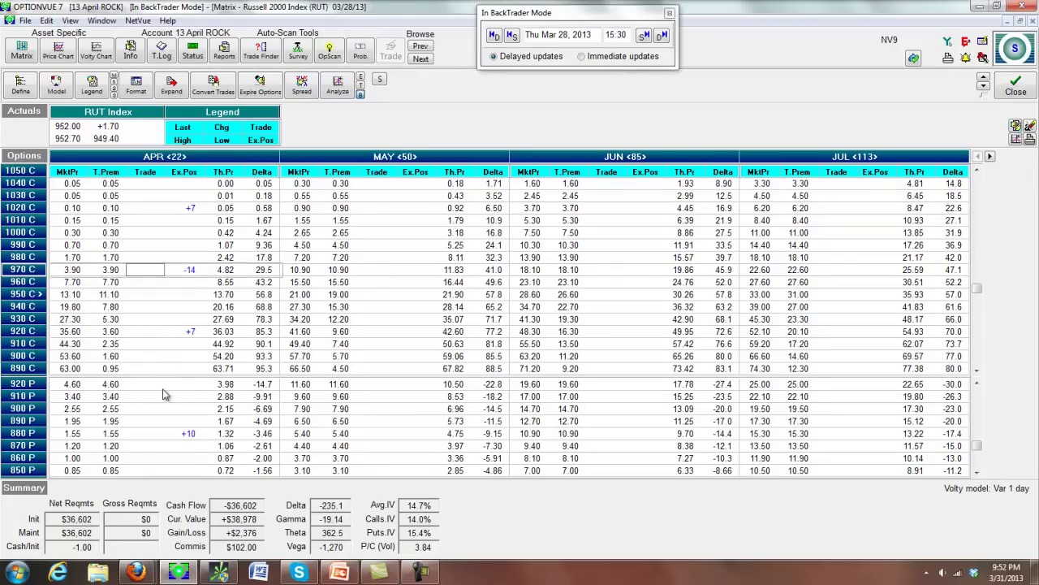
left_click(148, 344)
scroll(148, 344, "down", 2)
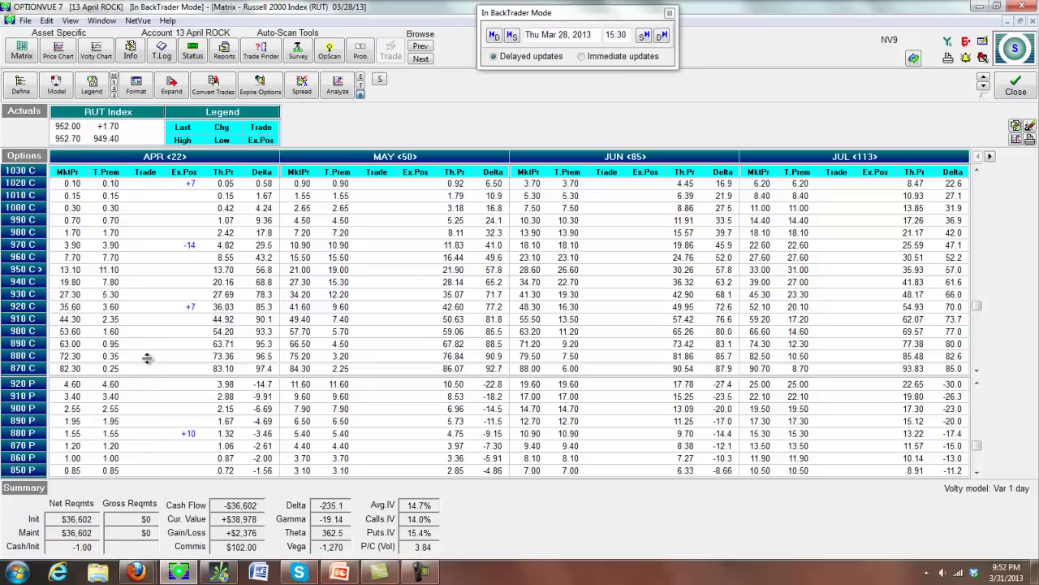
left_click(160, 327)
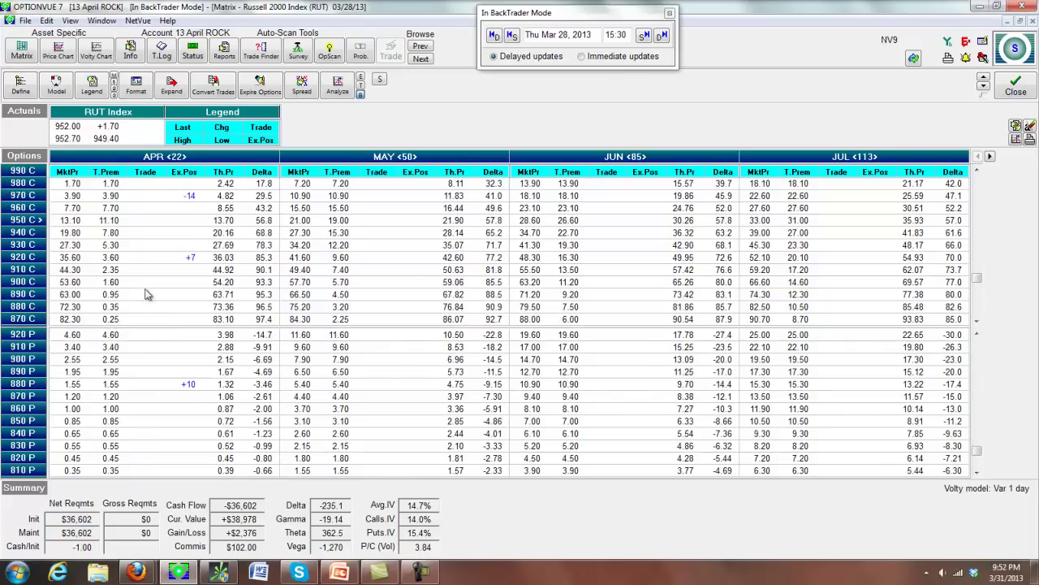
scroll(144, 287, "up", 1)
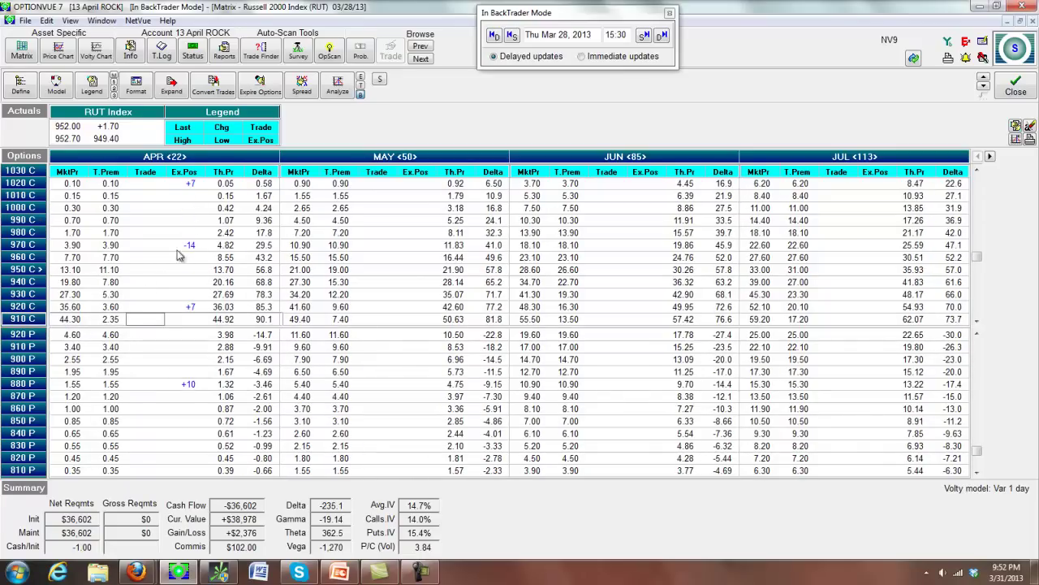
left_click(162, 51)
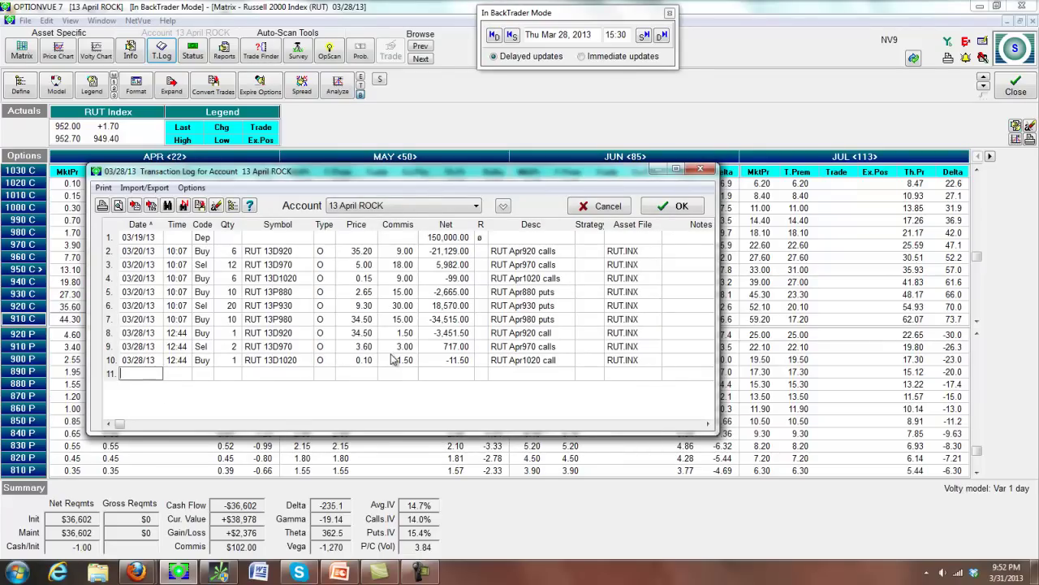
left_click(680, 206)
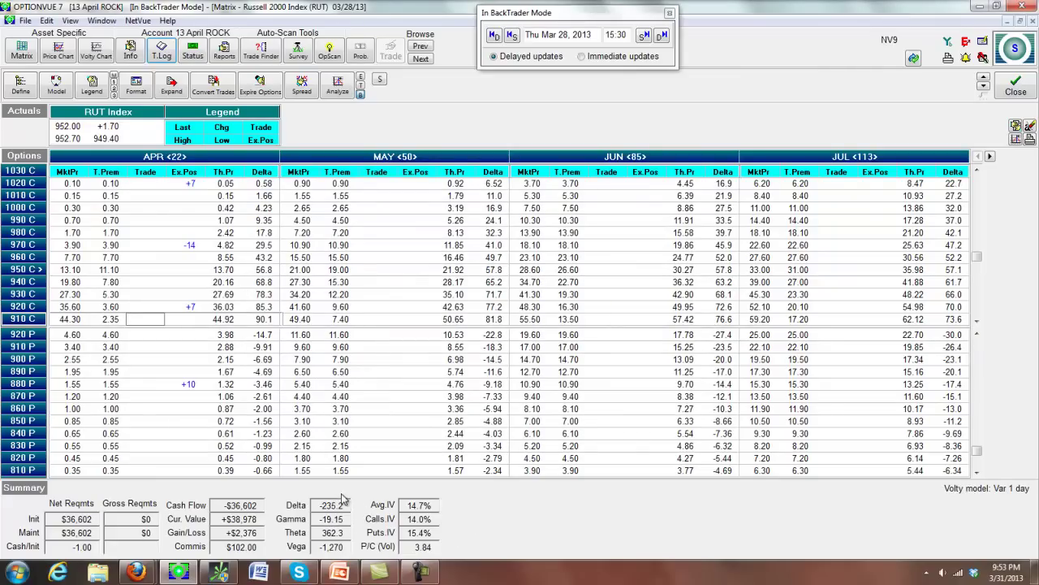
Review the ROCK position's P/L graph toward higher RUT prices, then list saved accounts
left_click(339, 87)
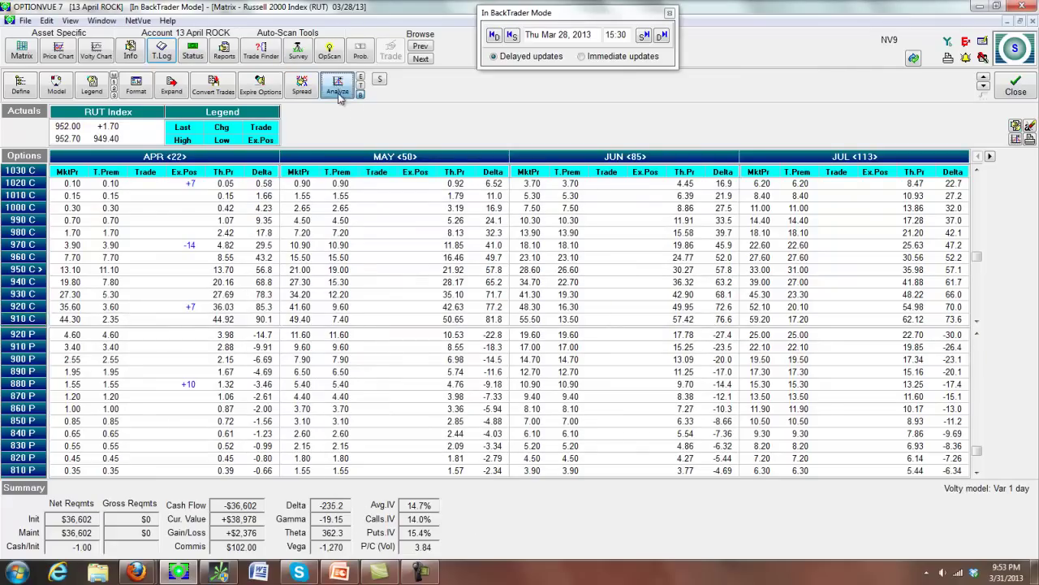
left_click_drag(583, 338, 354, 355)
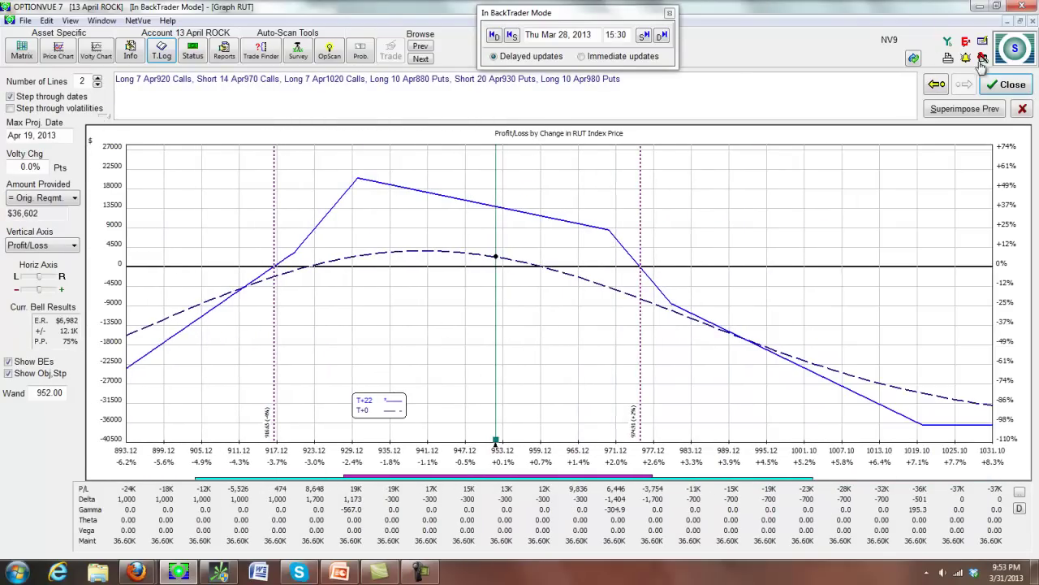
left_click(999, 94)
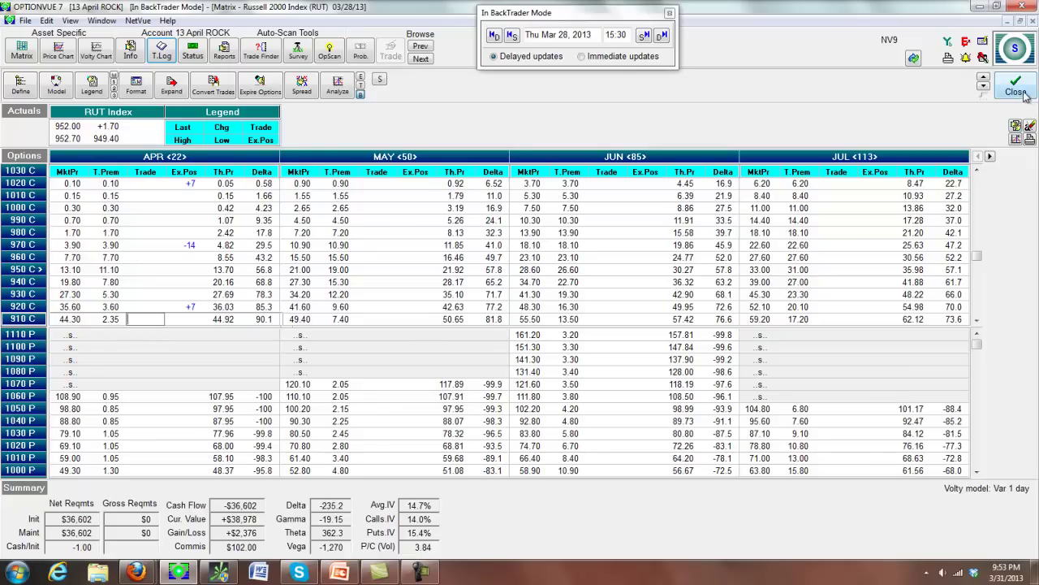
left_click(174, 34)
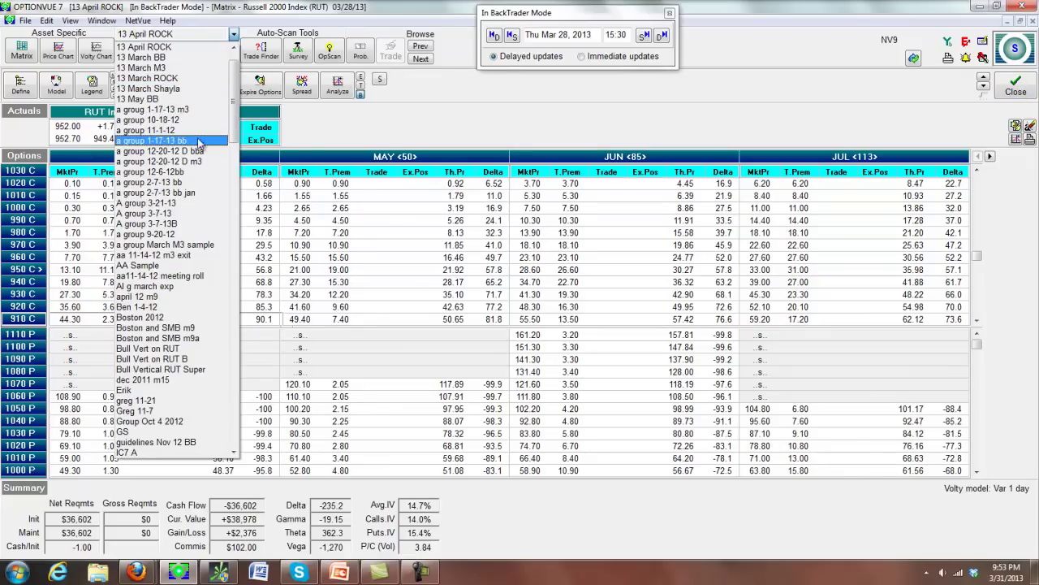
Load 13 May BB, select the April 940 P cell, and graph the butterfly's P/L
left_click(173, 99)
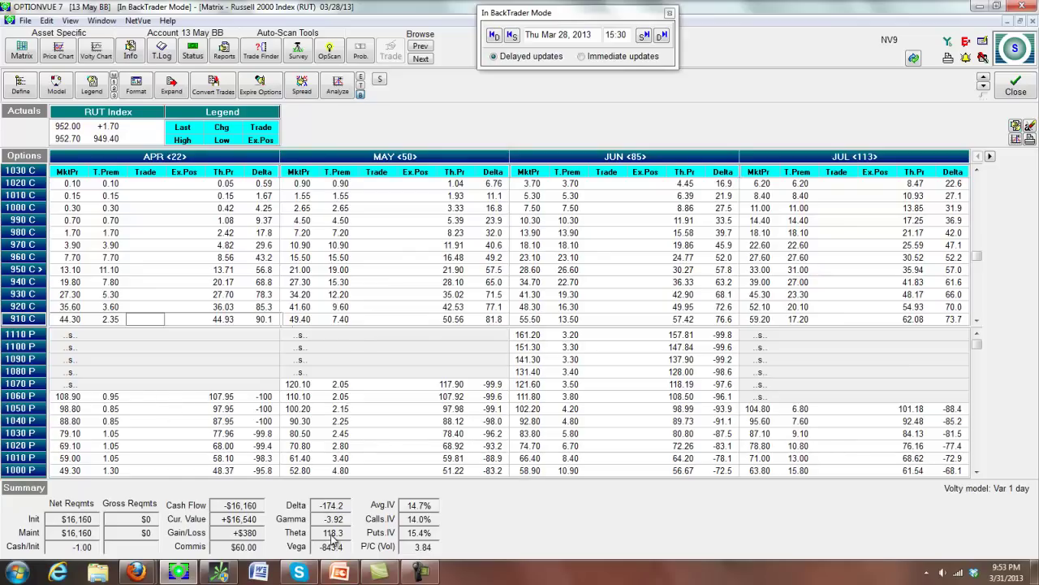
scroll(366, 425, "down", 5)
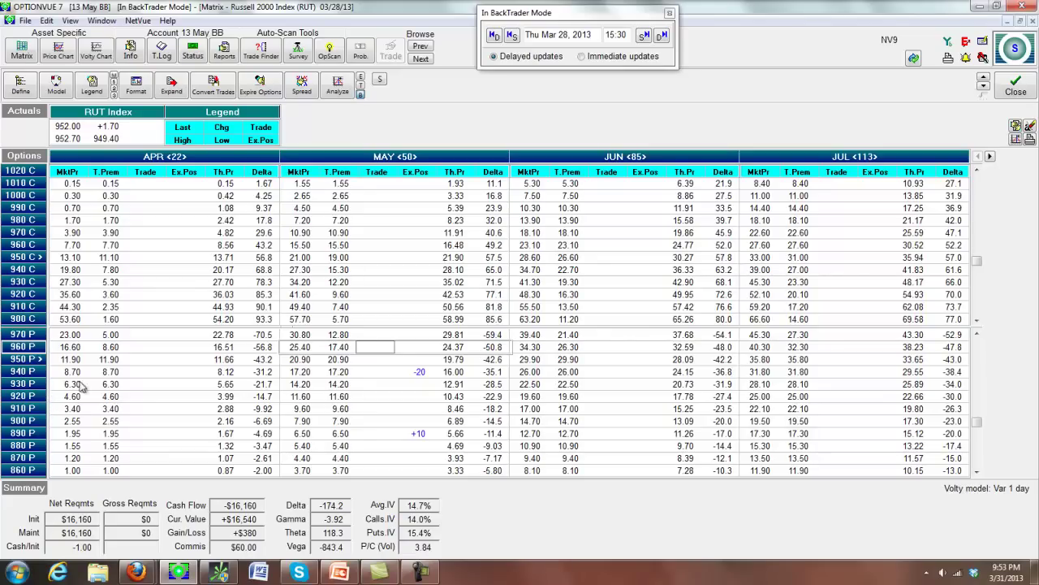
left_click(159, 374)
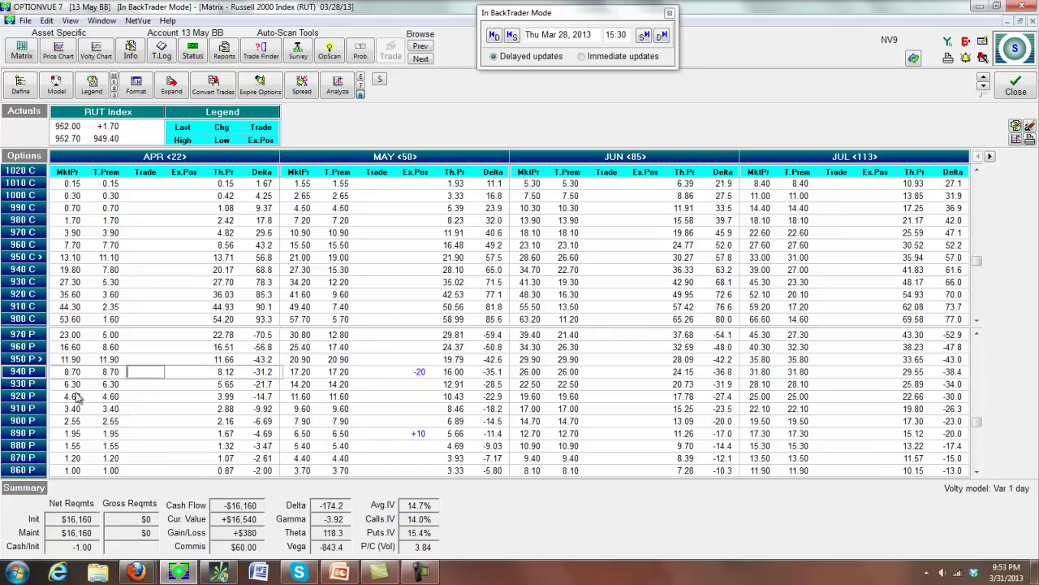
scroll(76, 398, "up", 1)
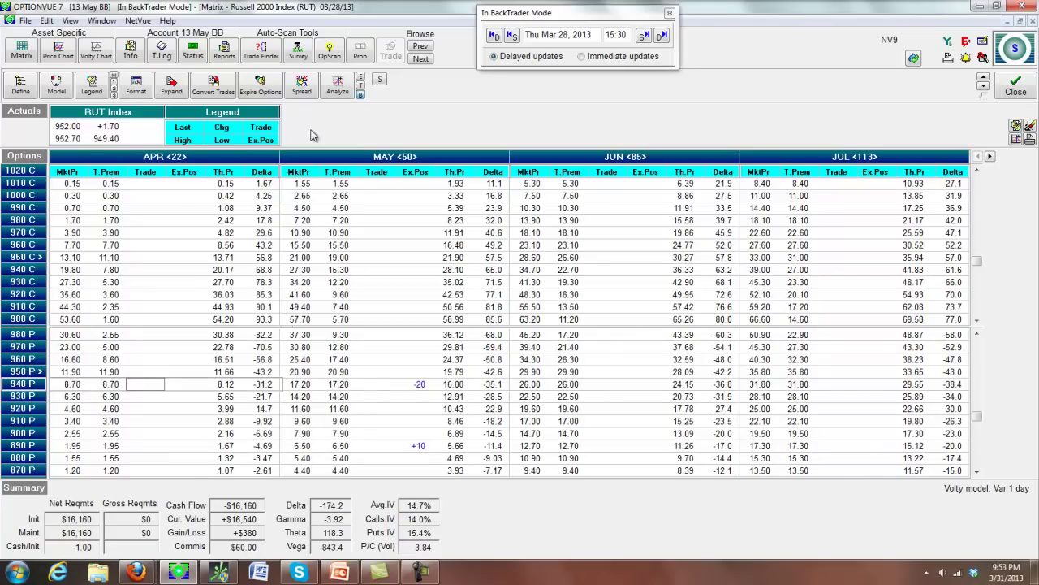
left_click(341, 86)
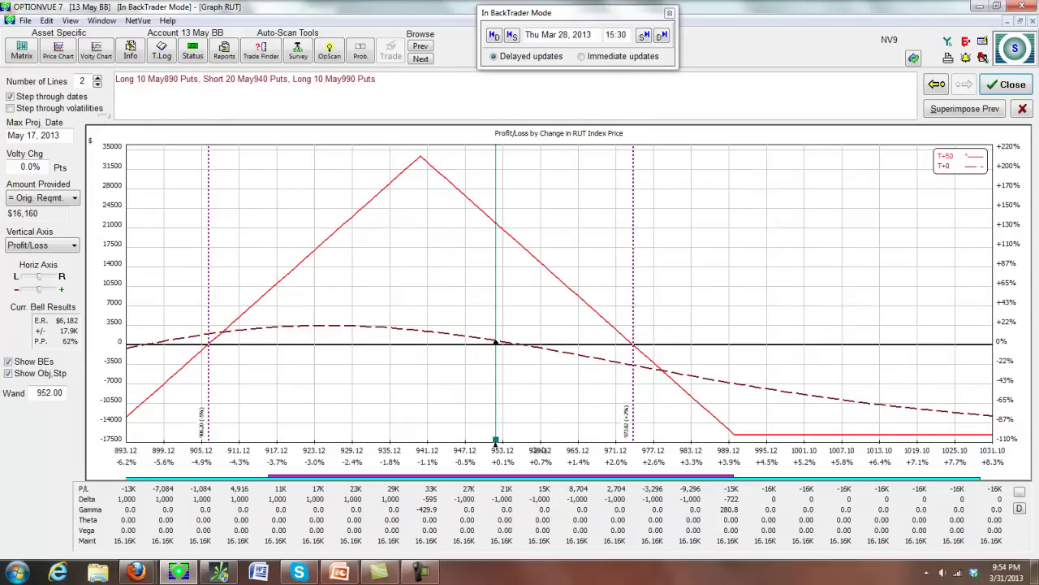
left_click(1007, 84)
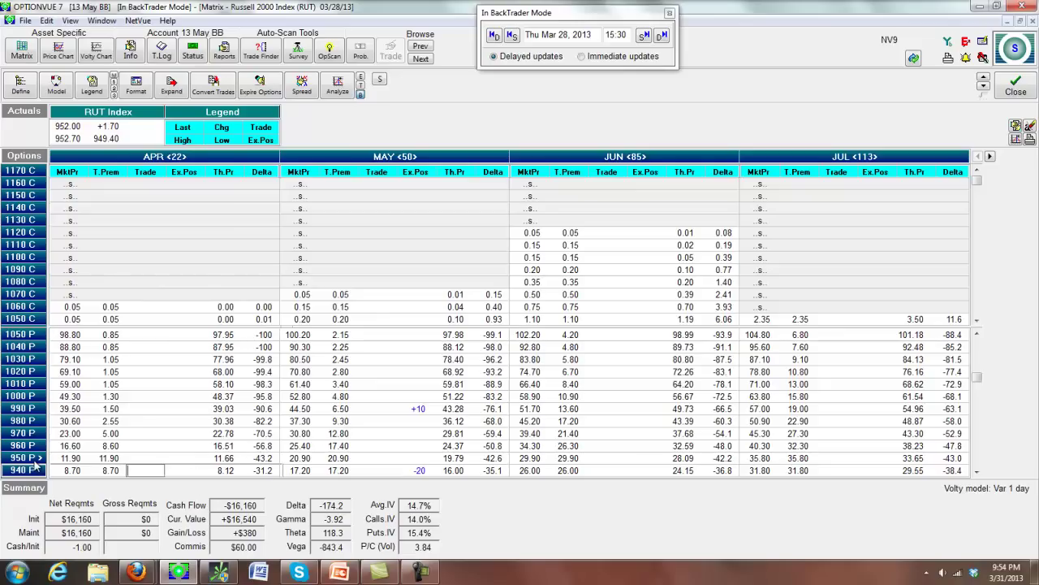
left_click(174, 33)
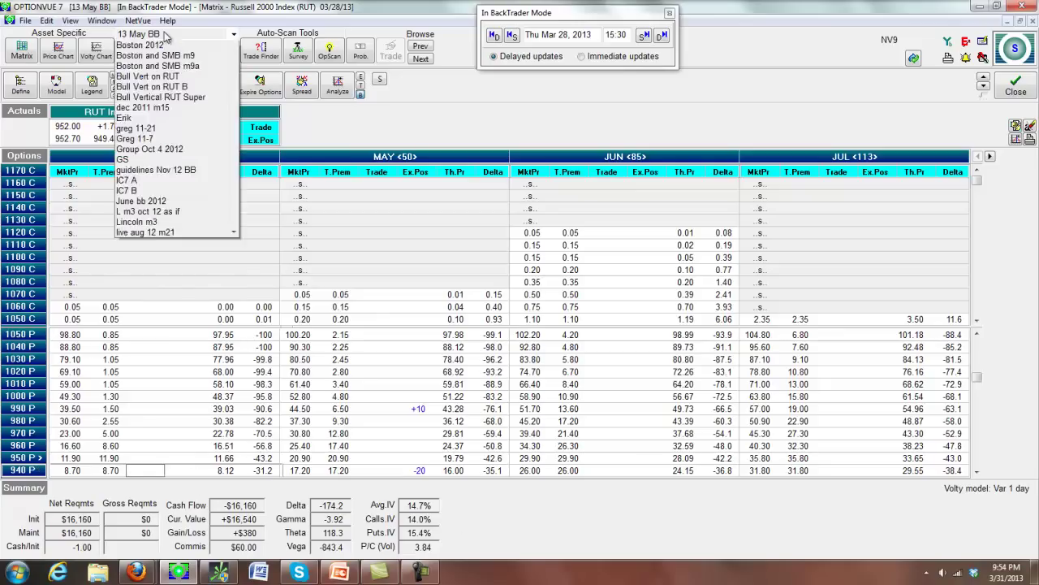
scroll(174, 345, "down", 10)
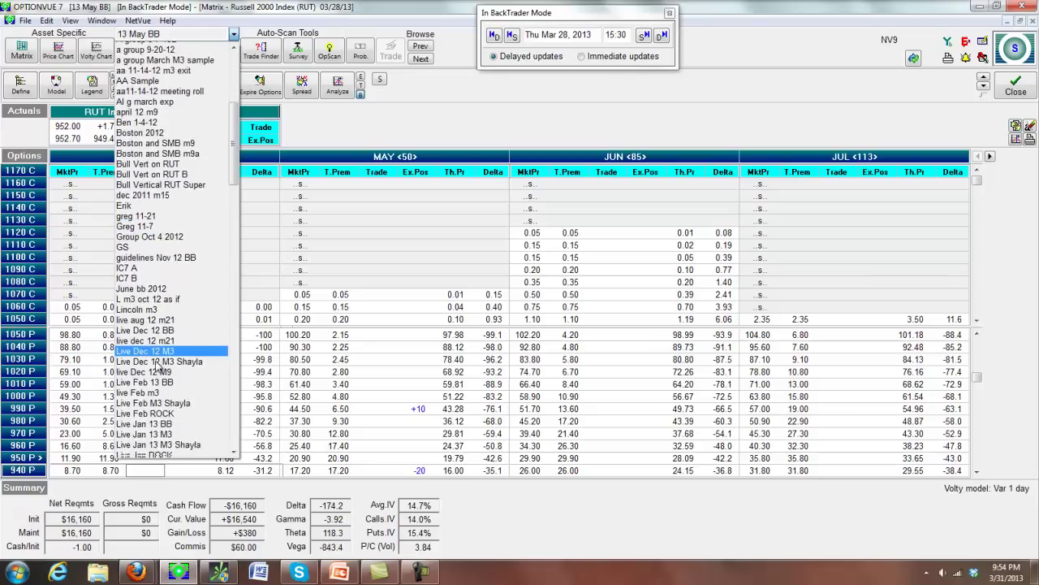
left_click(175, 345)
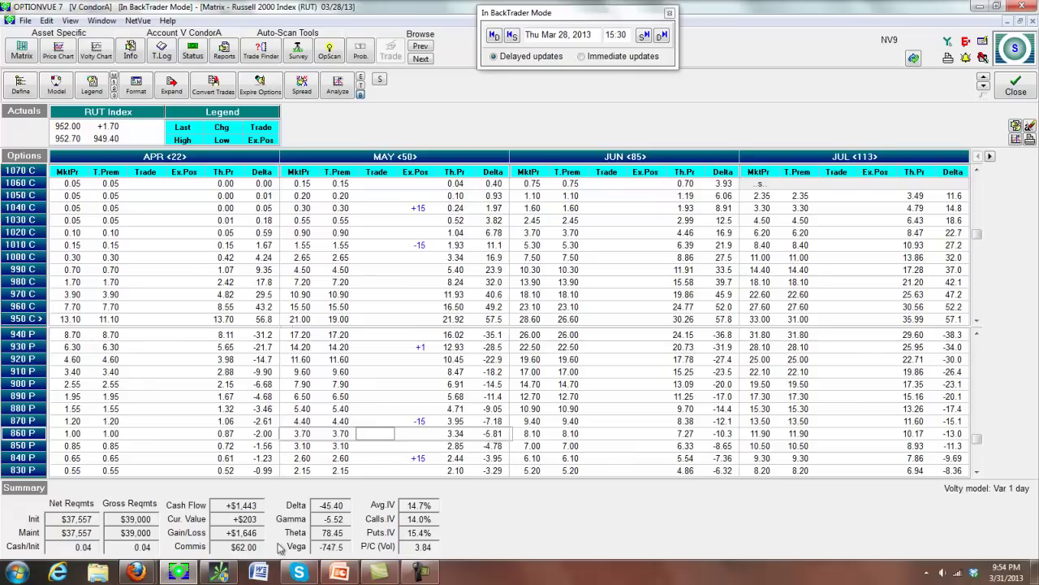
Graph the condor's P/L with a horizontal axis interval of 10, then close the graph
left_click(336, 88)
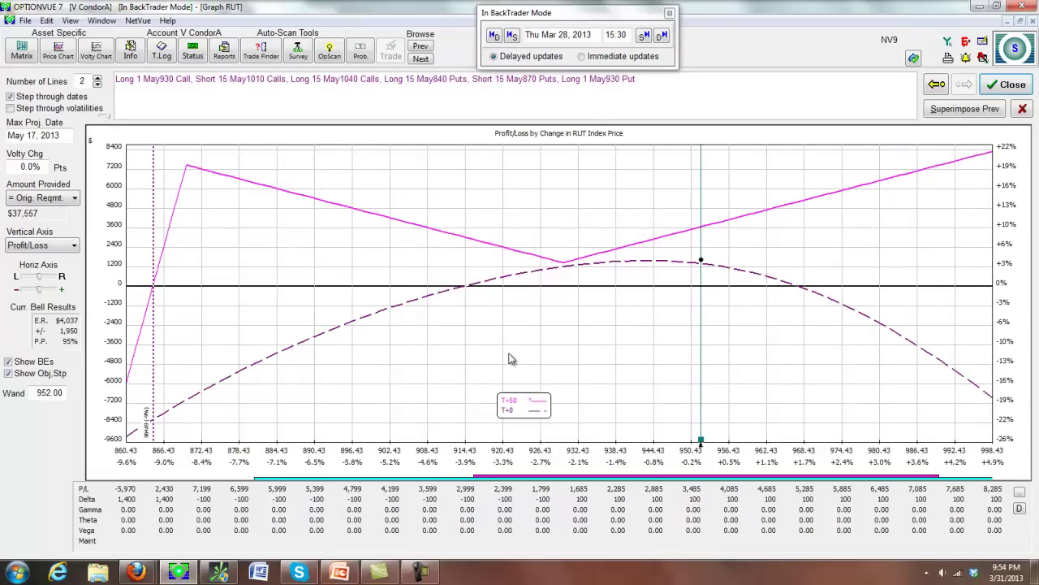
left_click(511, 359)
type("10")
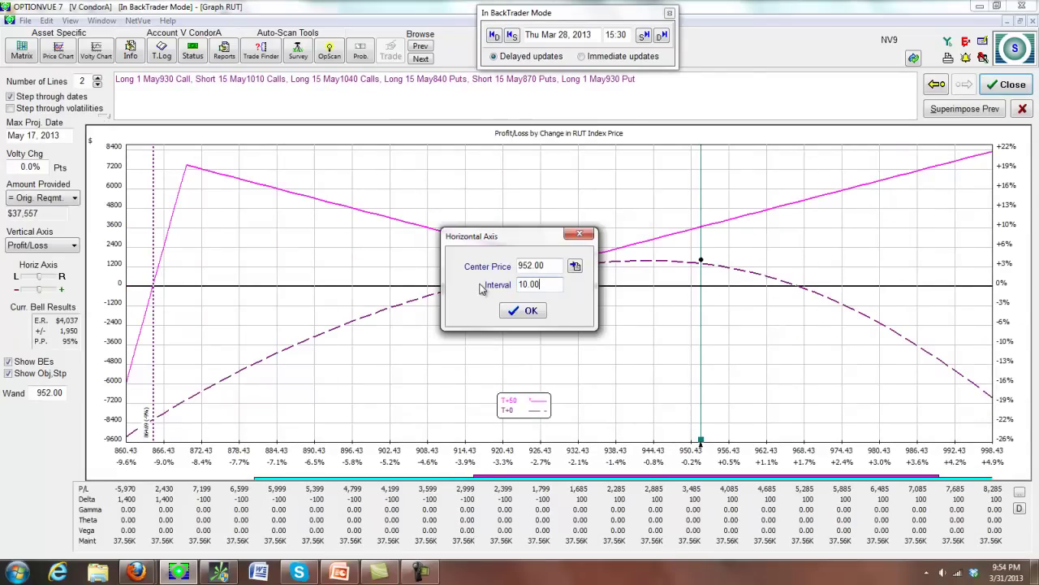
left_click(528, 311)
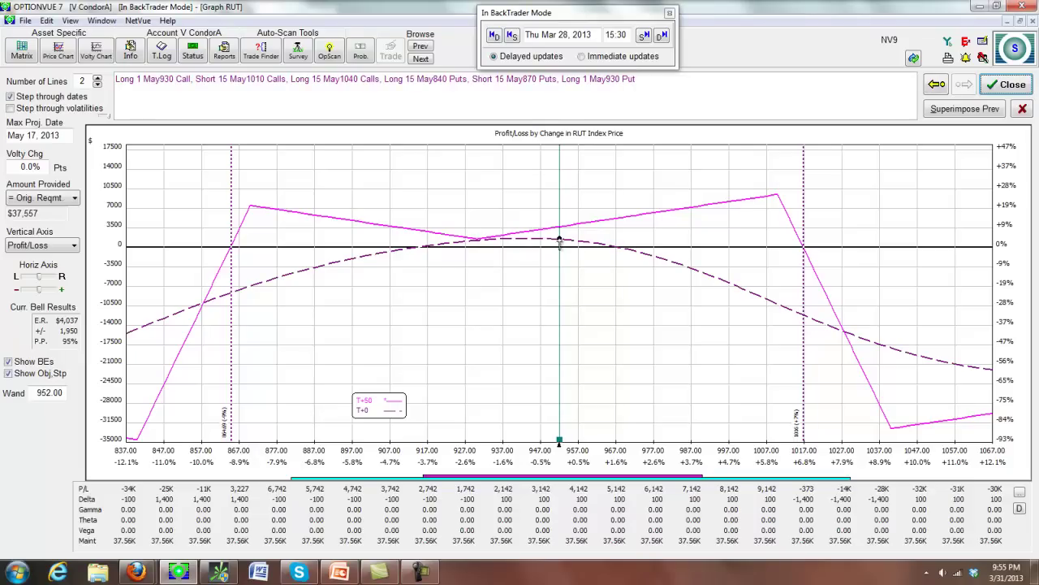
left_click(1007, 84)
Switch to the V CondorB account from the saved accounts list
left_click(195, 38)
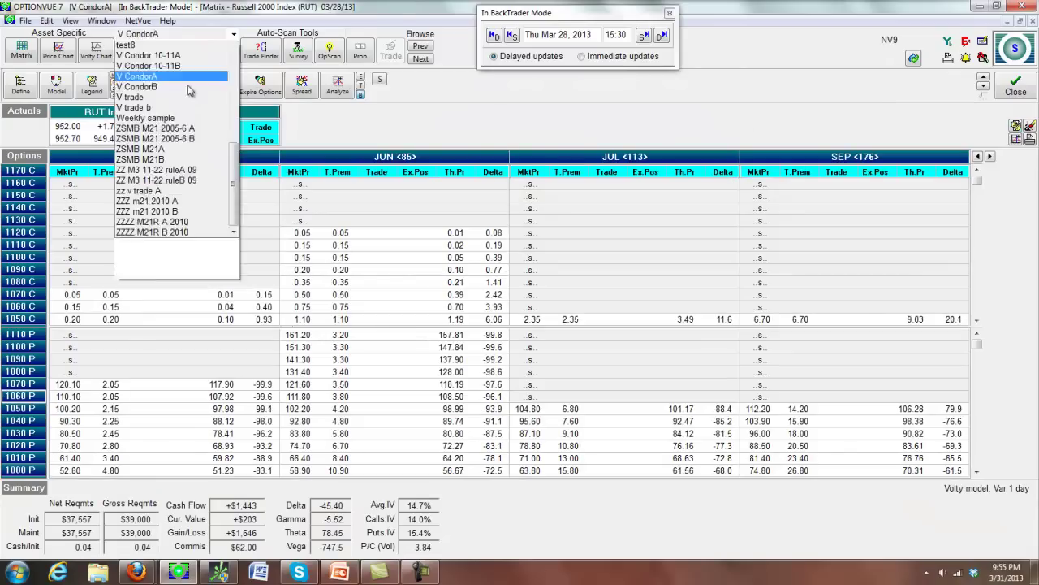
left_click(162, 402)
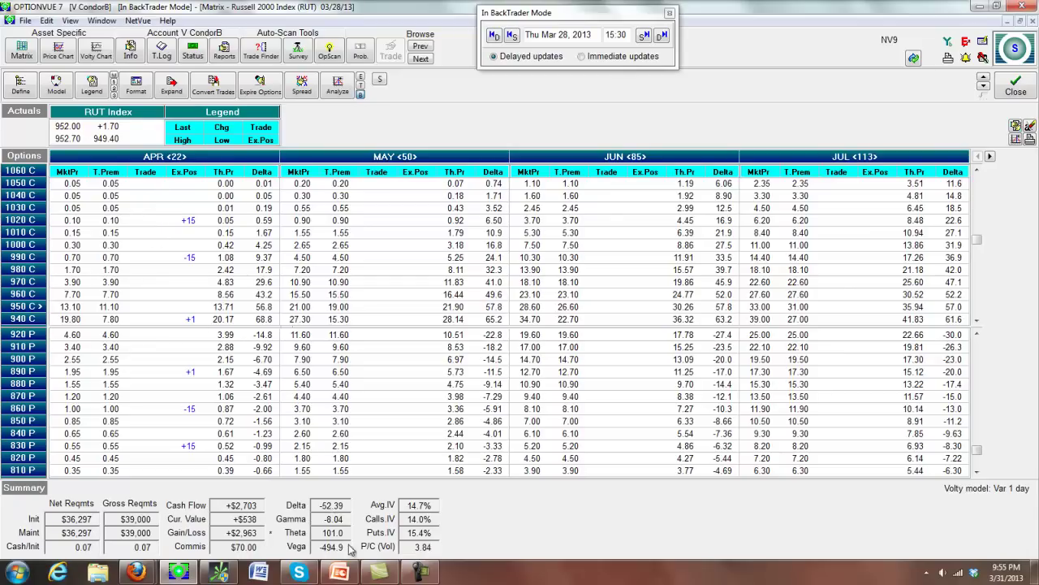
left_click(337, 88)
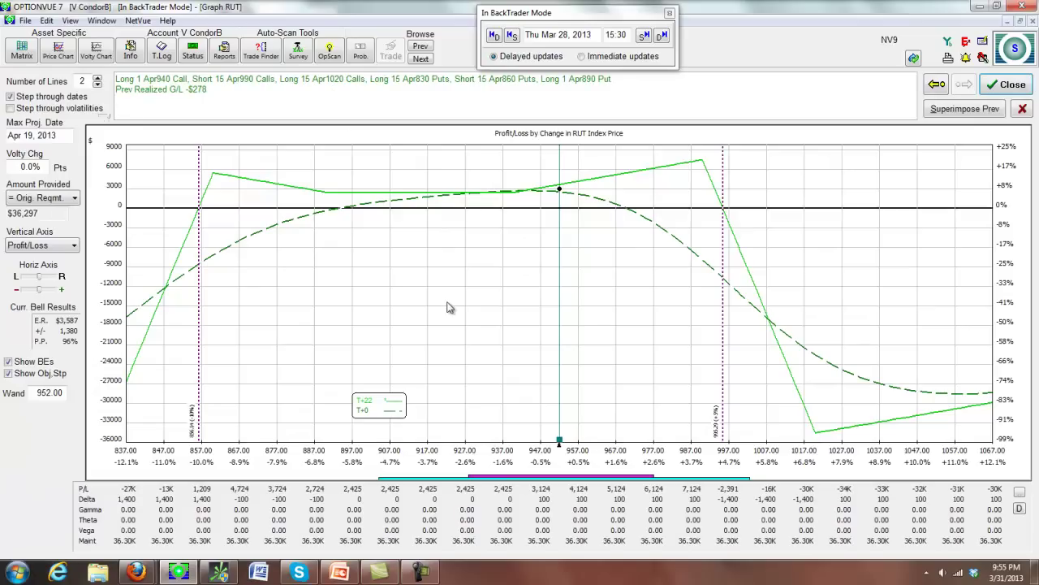